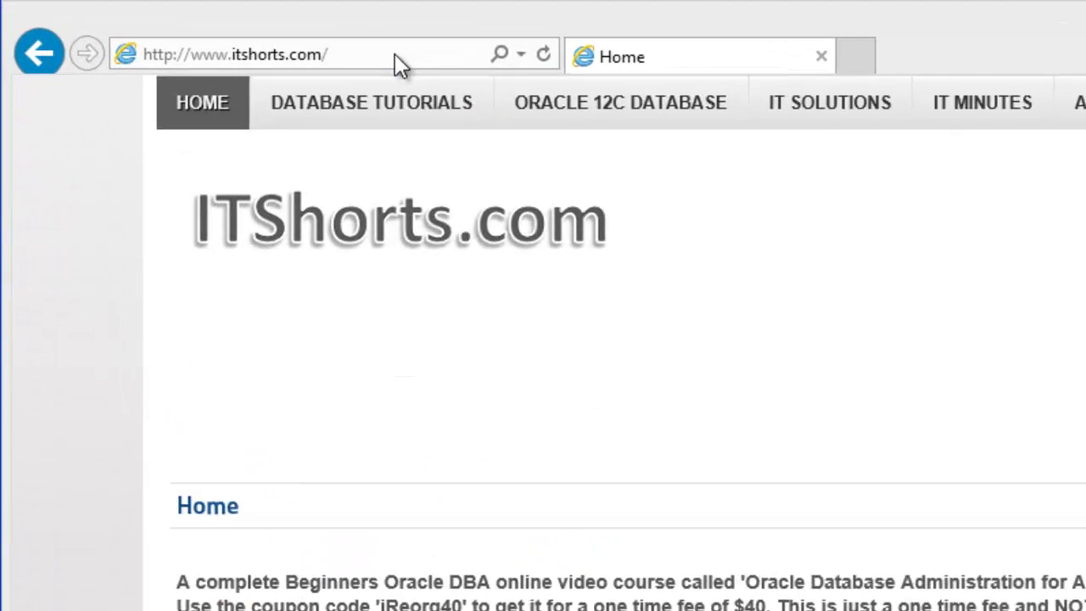
pyautogui.click(247, 34)
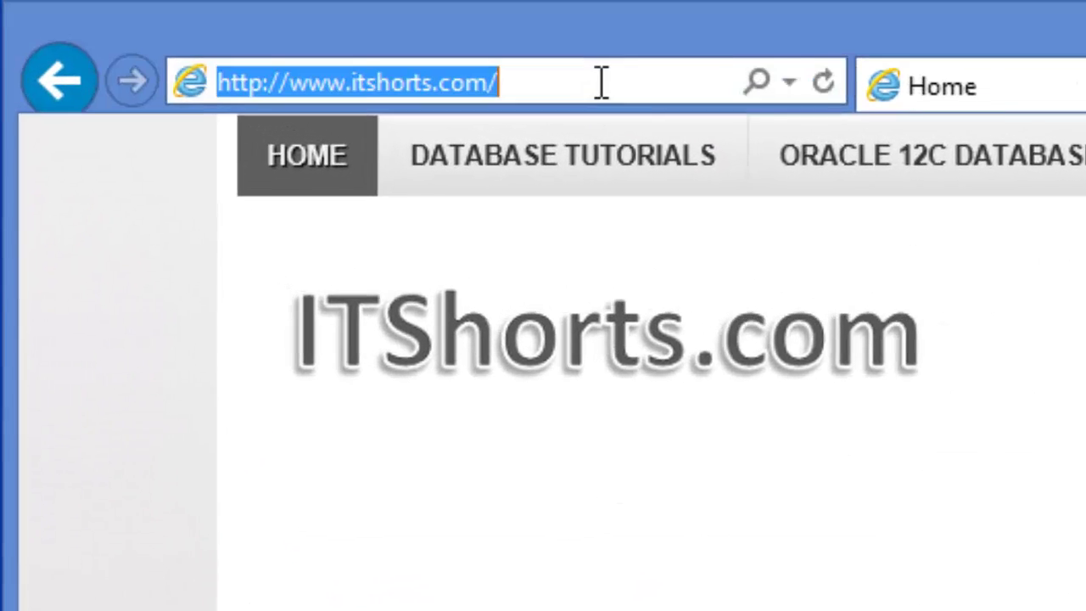
pyautogui.write('www.oracle')
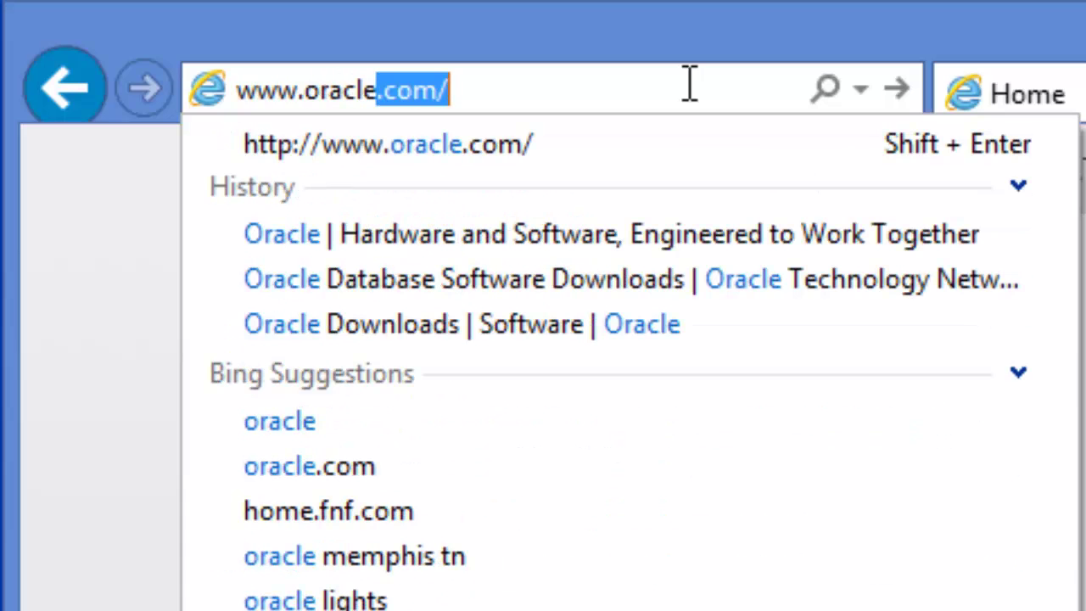
pyautogui.press('Return')
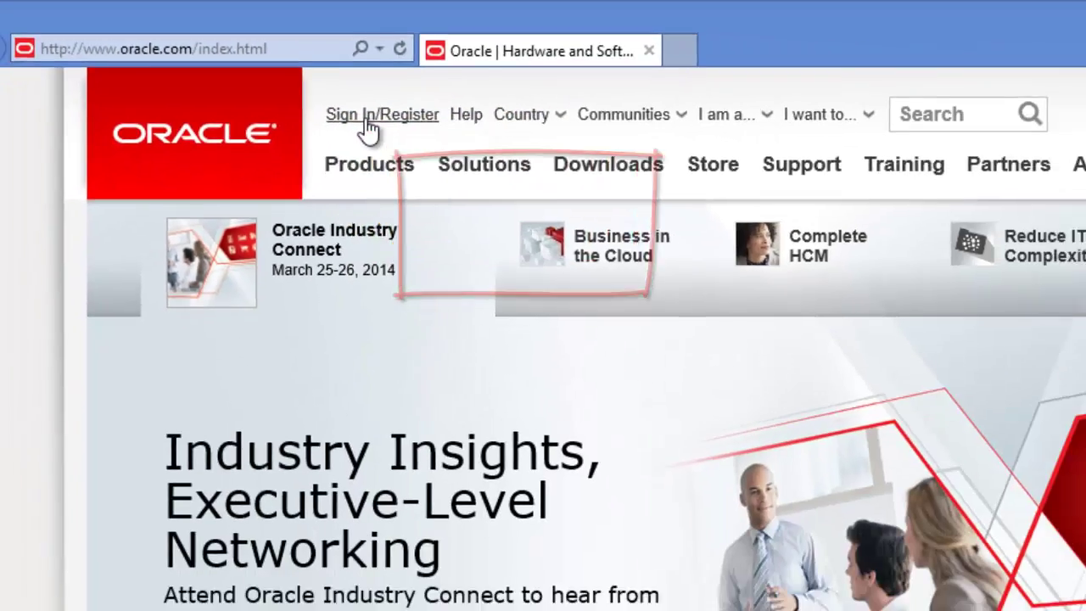
pyautogui.click(367, 116)
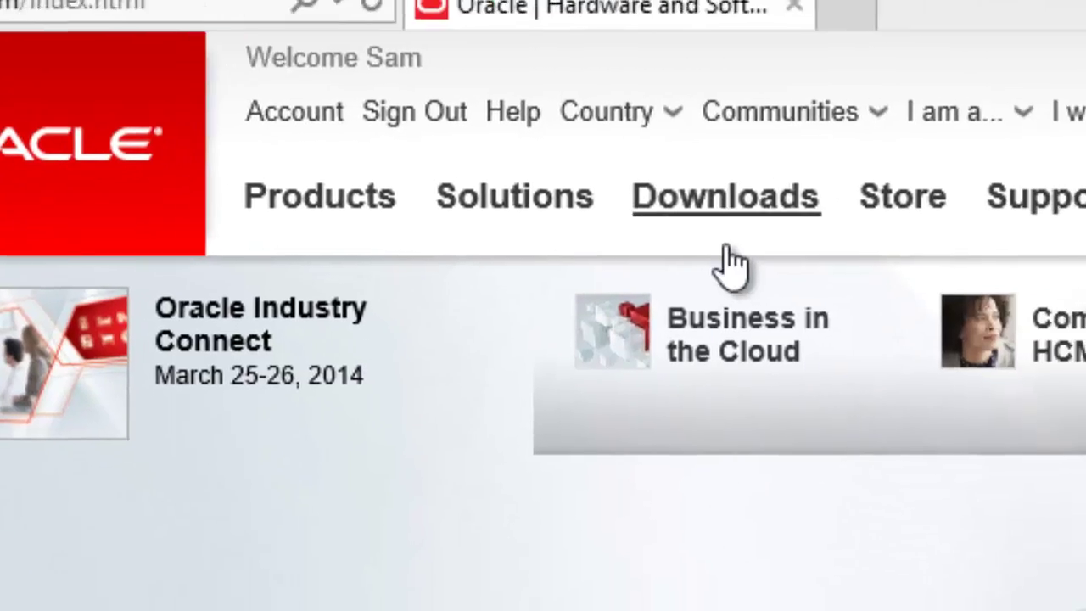
# - Open the Database 12c Enterprise/Standard Editions page from the database section of Oracle Downloads
pyautogui.moveTo(728, 204)
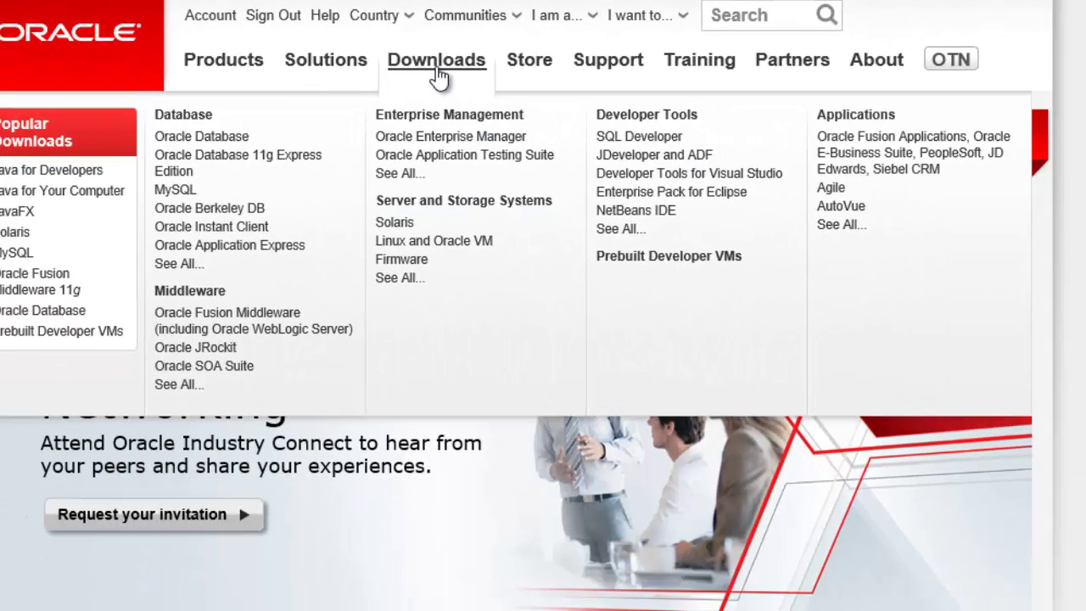
pyautogui.click(438, 75)
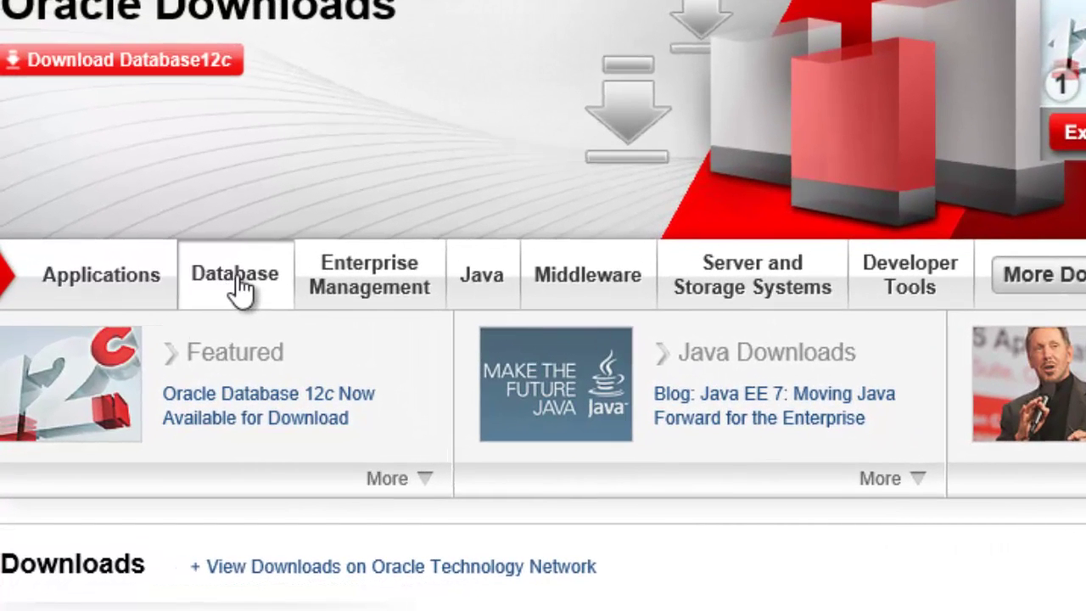
pyautogui.click(240, 289)
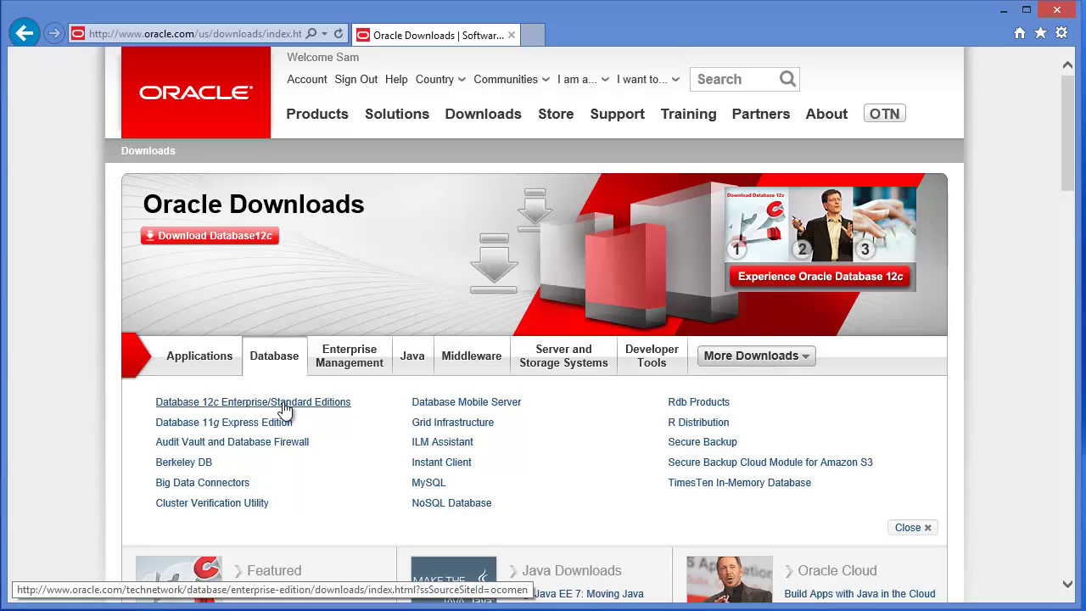
pyautogui.click(285, 404)
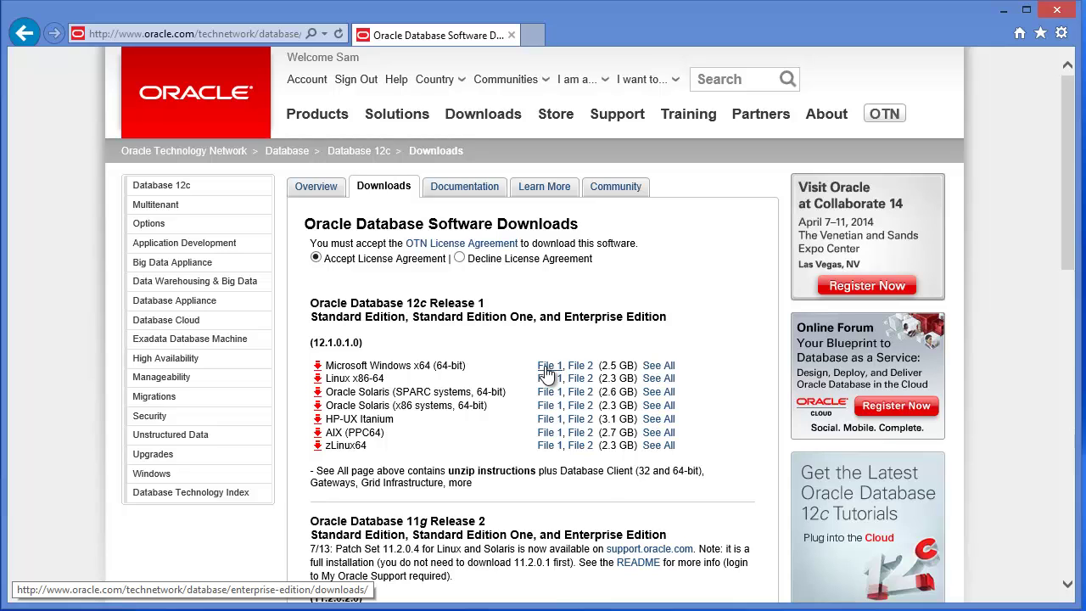
# - Accept the OTN License Agreement for the Oracle Database software downloads
pyautogui.click(546, 370)
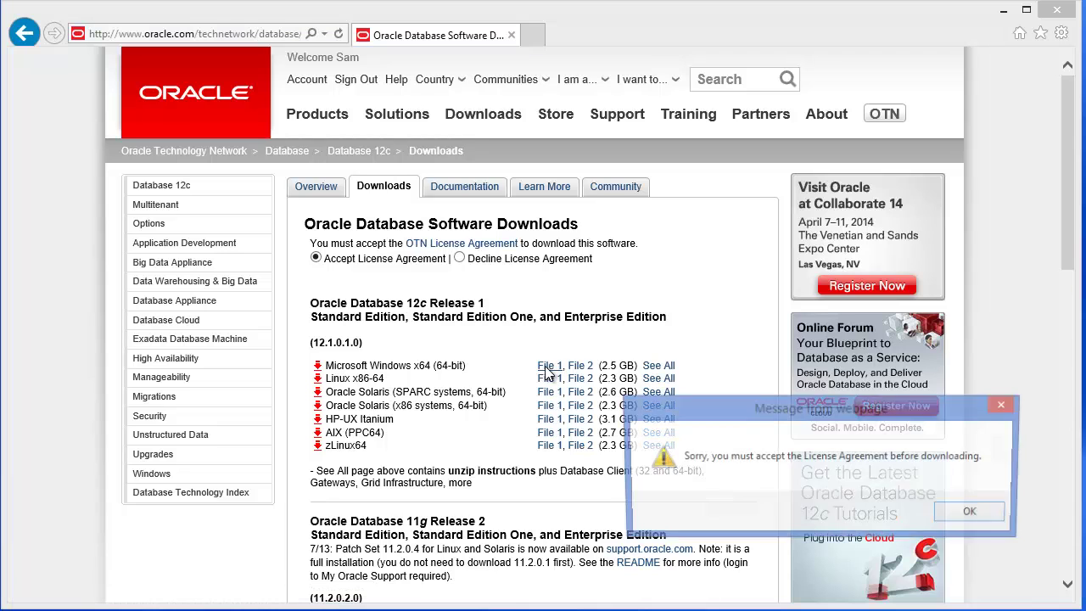
pyautogui.click(972, 515)
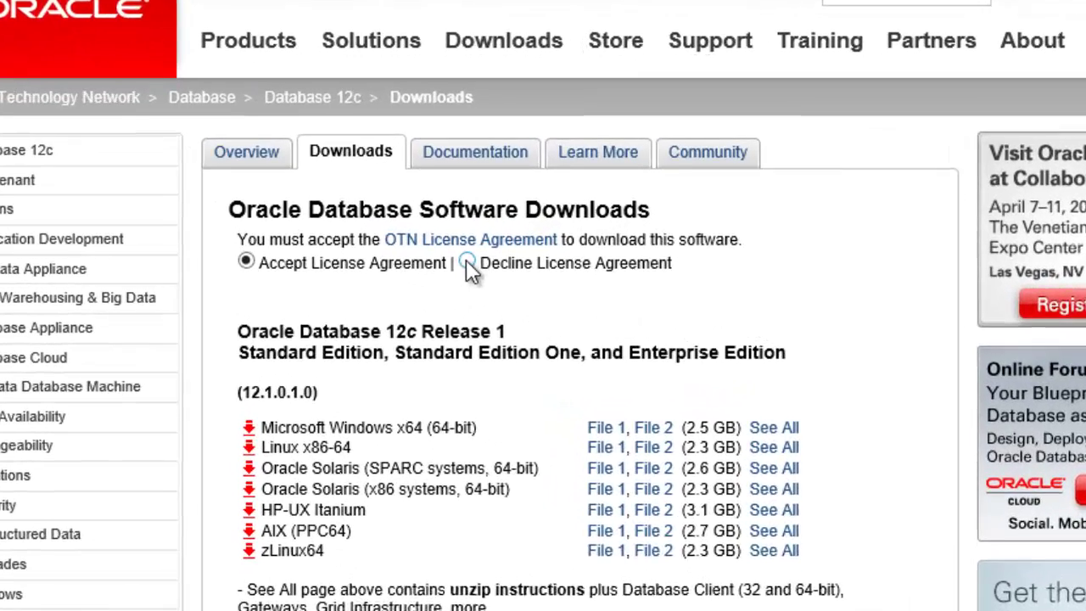
pyautogui.click(468, 265)
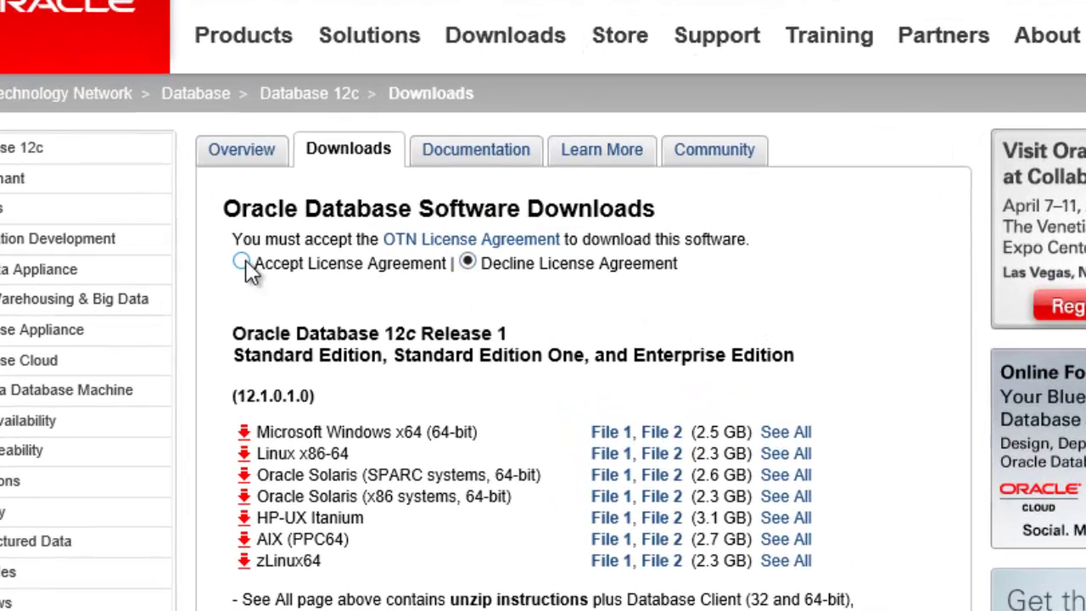
pyautogui.click(243, 263)
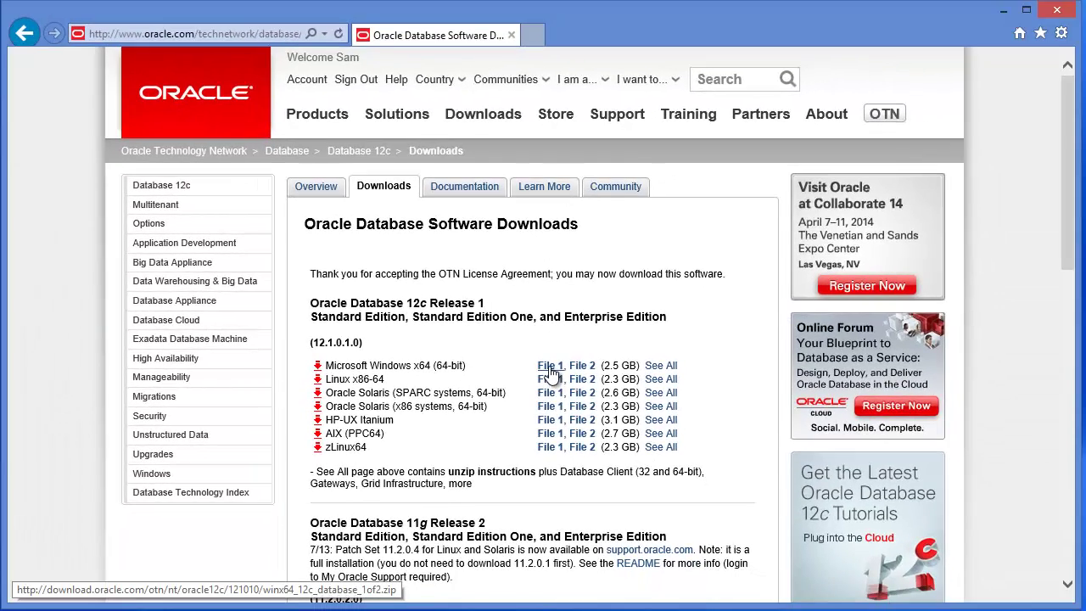
# - Try the downloads of File 1 and File 2 of Oracle Database 12c Release 1 for Microsoft Windows x64, cancelling each one
pyautogui.click(550, 367)
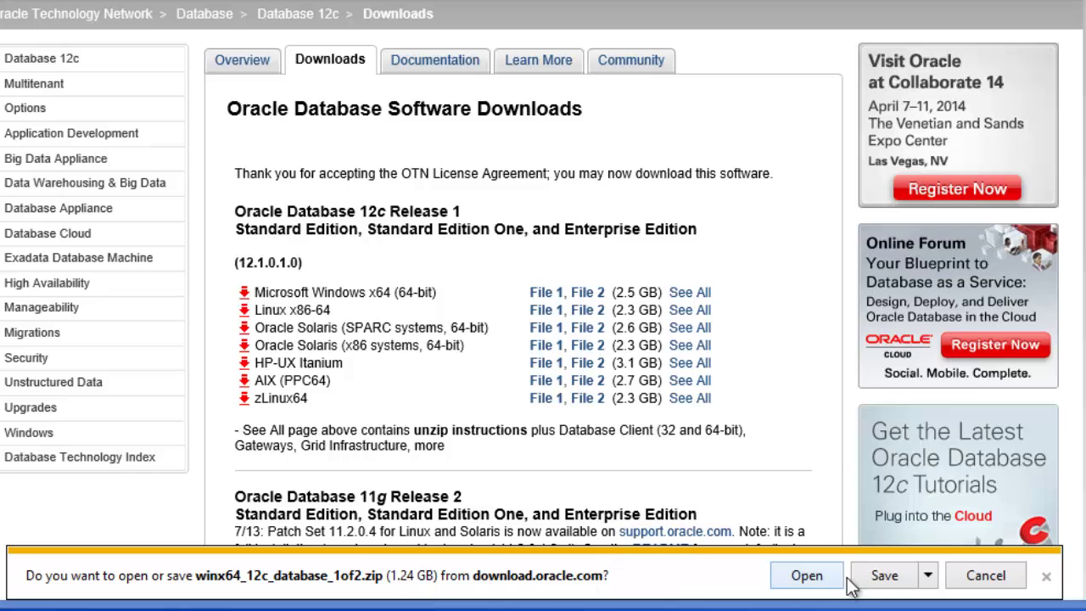
pyautogui.click(899, 585)
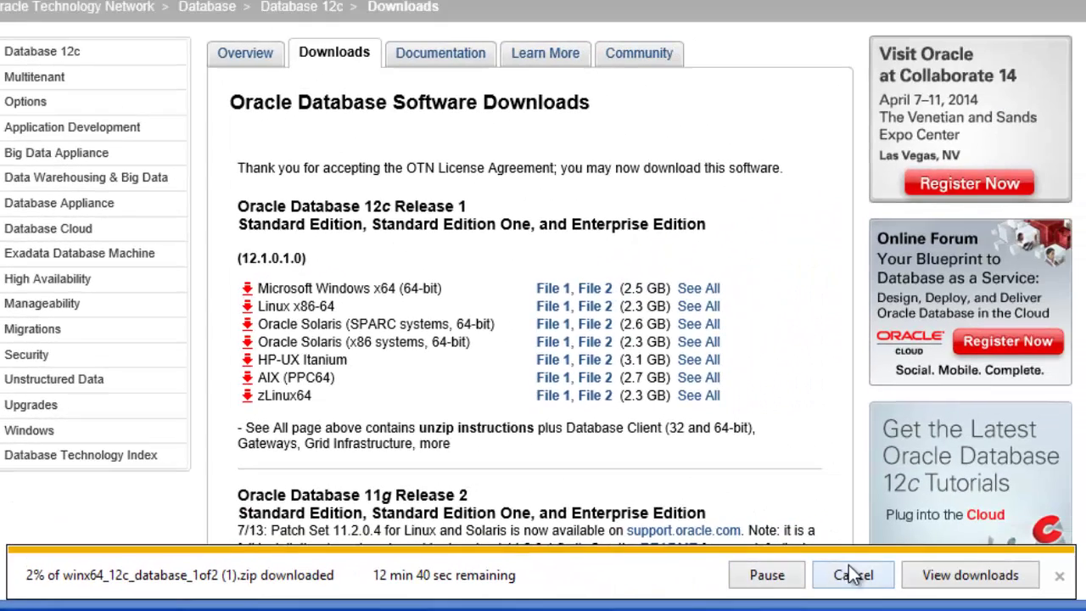
pyautogui.click(852, 576)
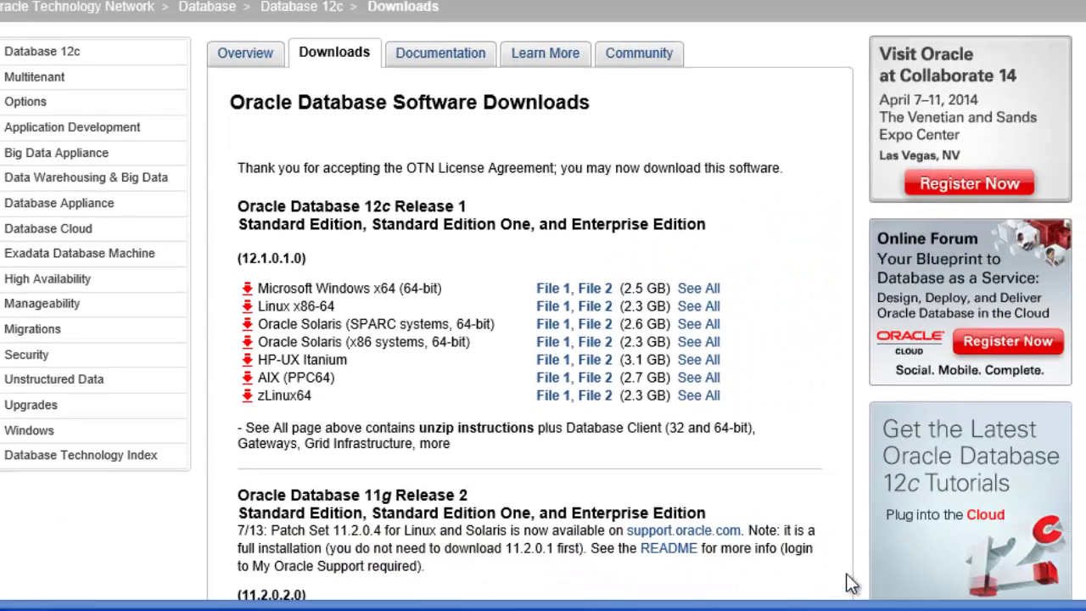
pyautogui.click(603, 295)
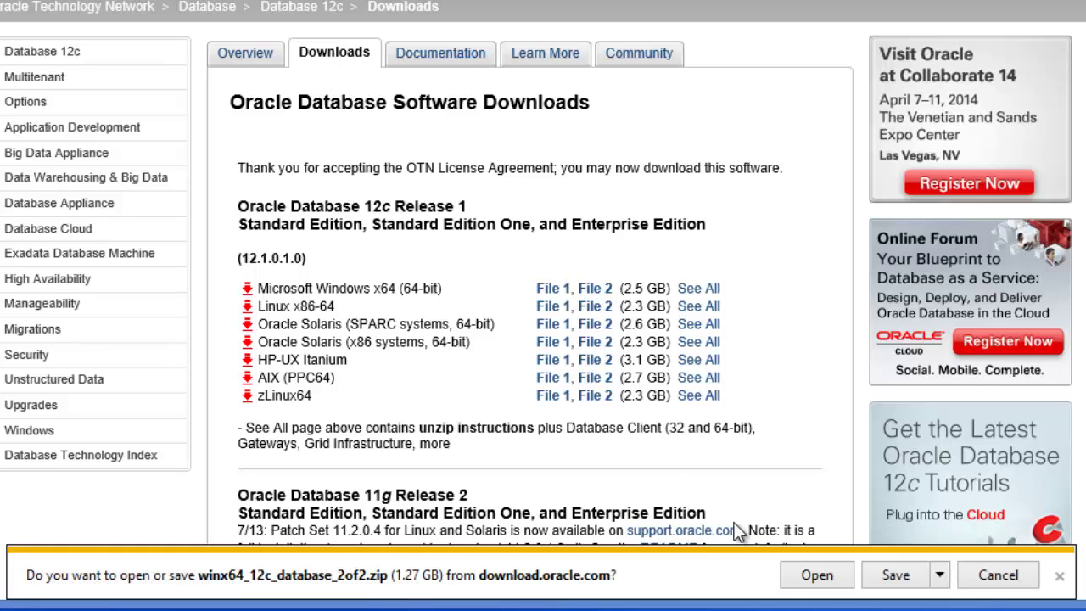
pyautogui.click(999, 577)
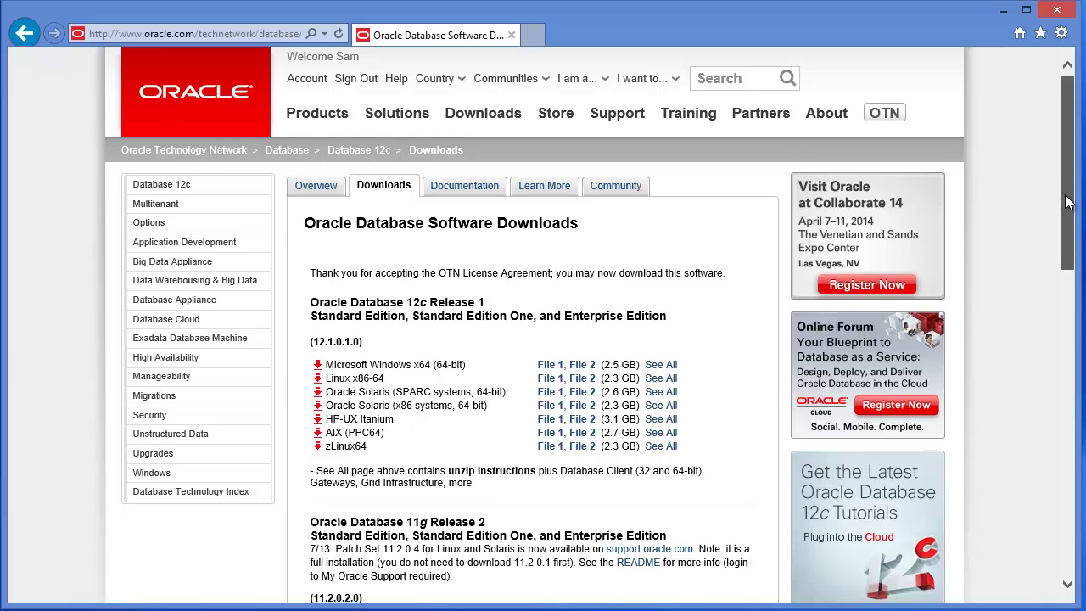
pyautogui.scroll(-2, 1067, 219)
pyautogui.moveTo(1067, 219); pyautogui.dragTo(1070, 245)
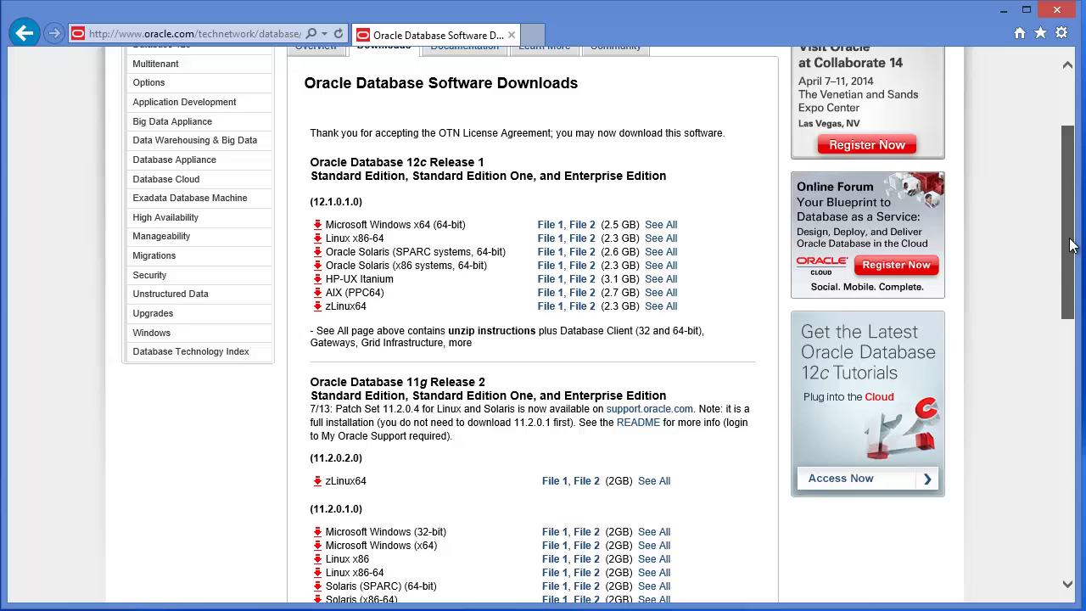
pyautogui.moveTo(1071, 245); pyautogui.dragTo(1070, 276)
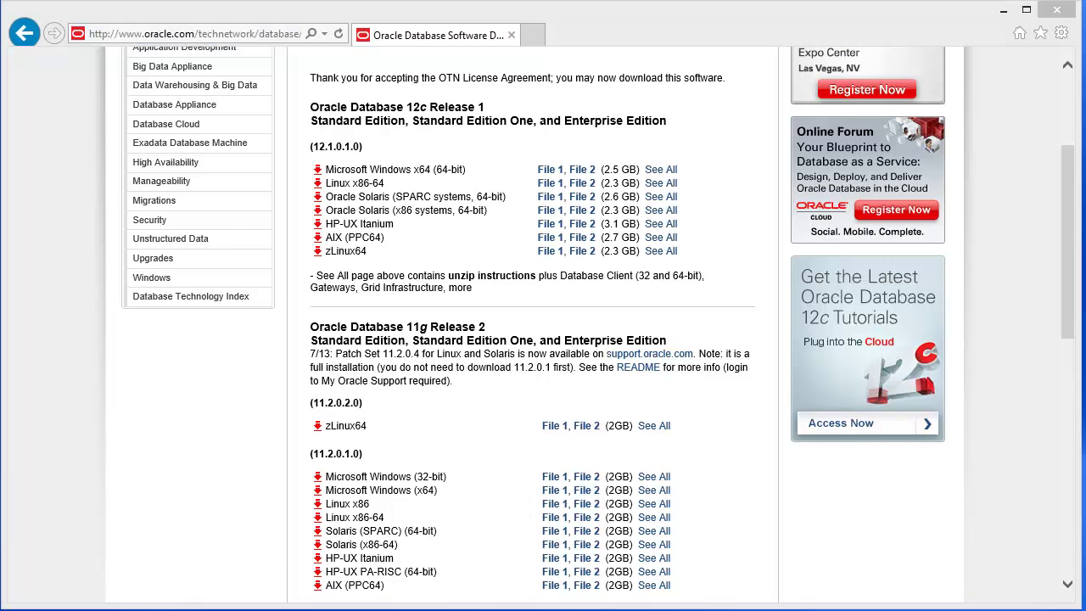
# - Switch to File Explorer, shrink its window to fit the screen, and show the Downloads folder
pyautogui.press('super+e')
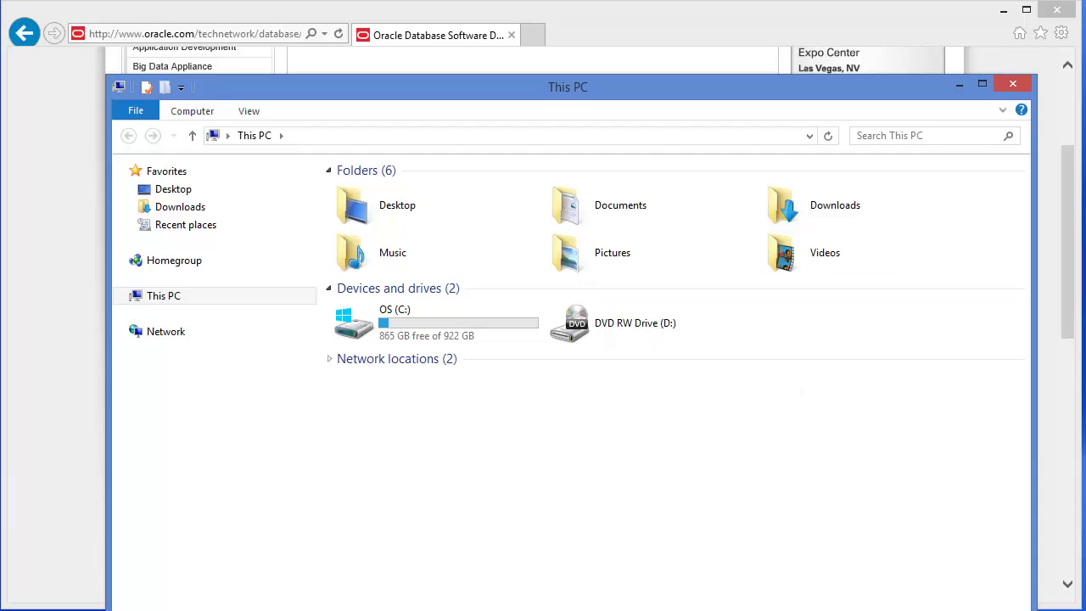
pyautogui.moveTo(1035, 608); pyautogui.dragTo(1006, 525)
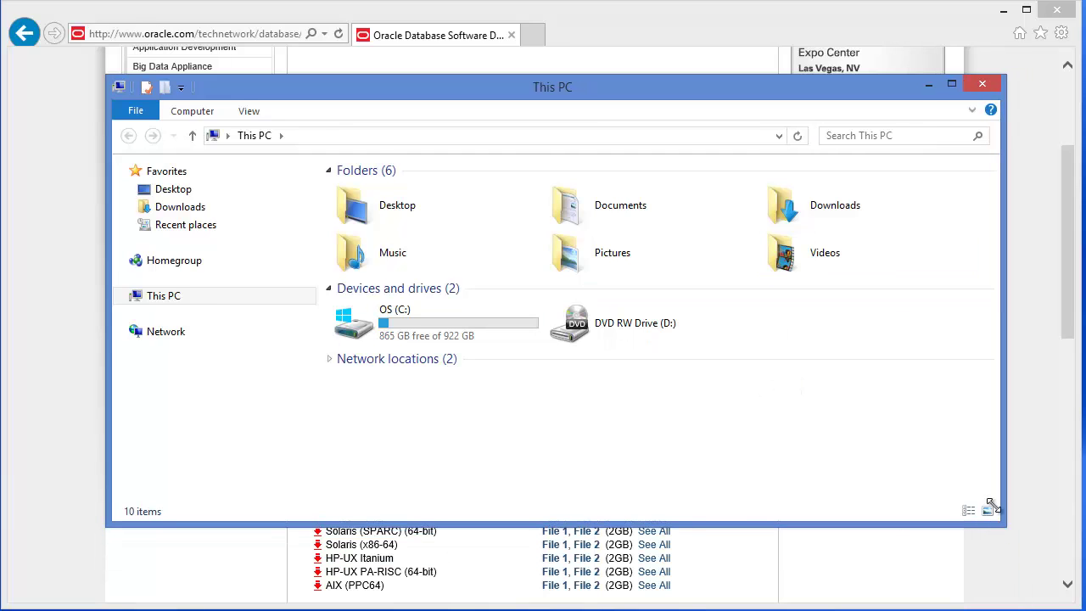
pyautogui.moveTo(683, 88); pyautogui.dragTo(672, 79)
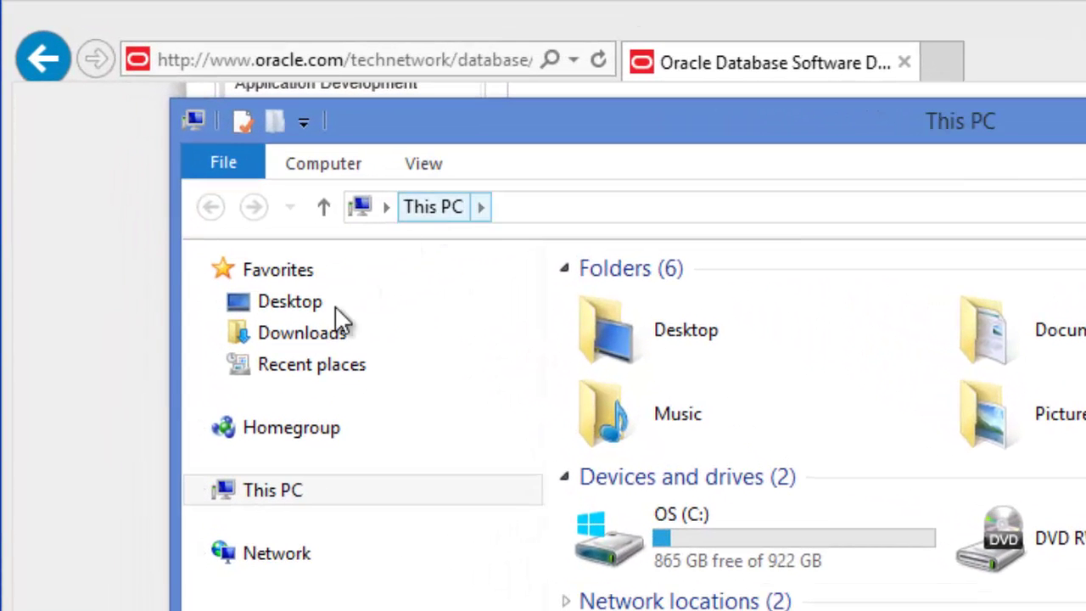
pyautogui.click(314, 339)
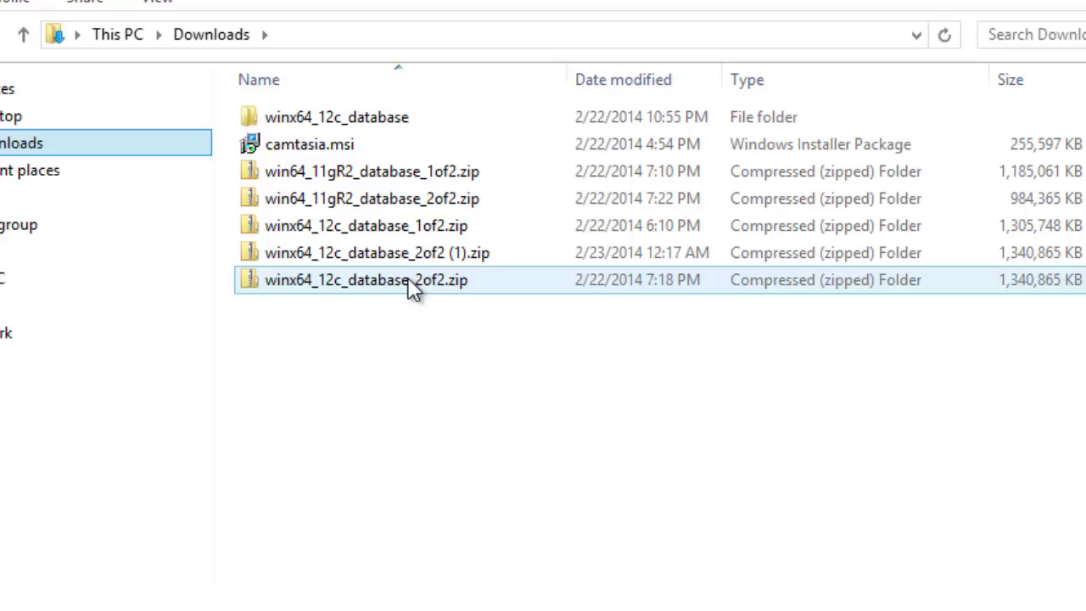
# - Delete the duplicate archive winx64_12c_database_2of2 (1).zip from the Downloads folder
pyautogui.click(352, 238)
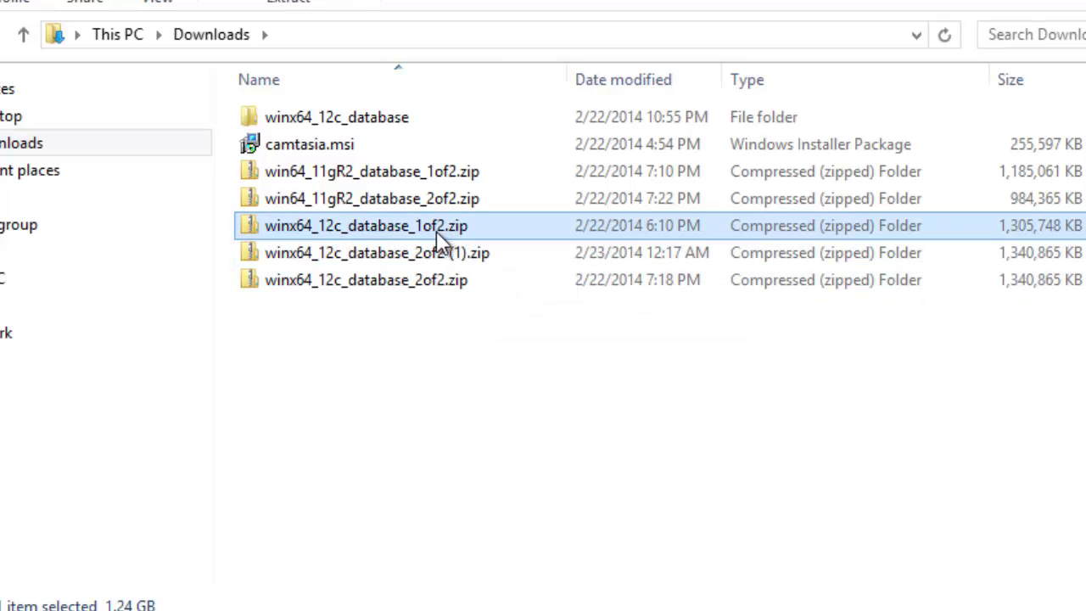
pyautogui.click(418, 283)
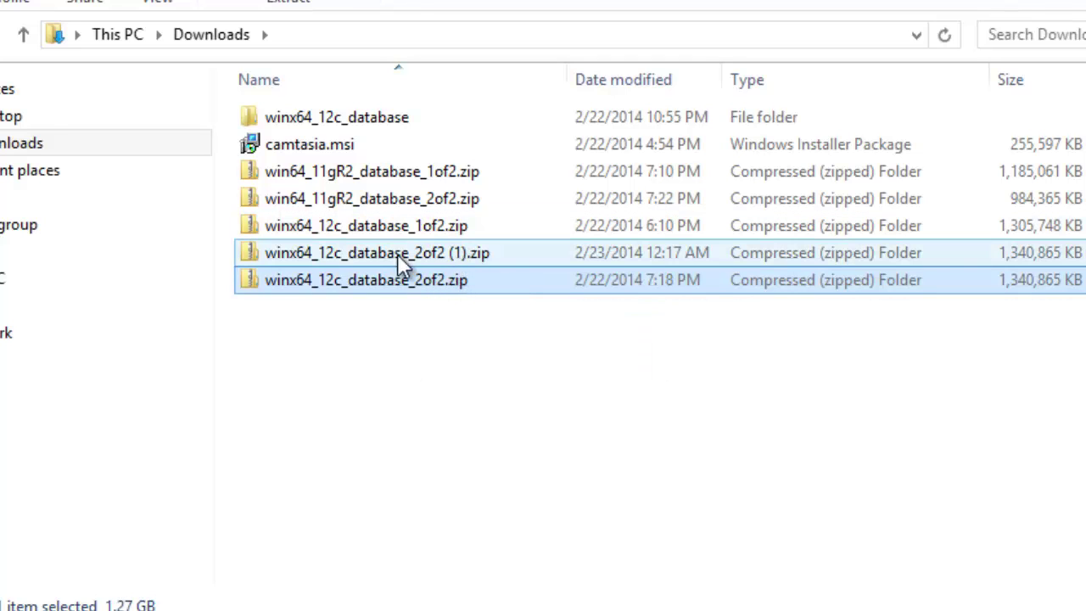
pyautogui.click(459, 256)
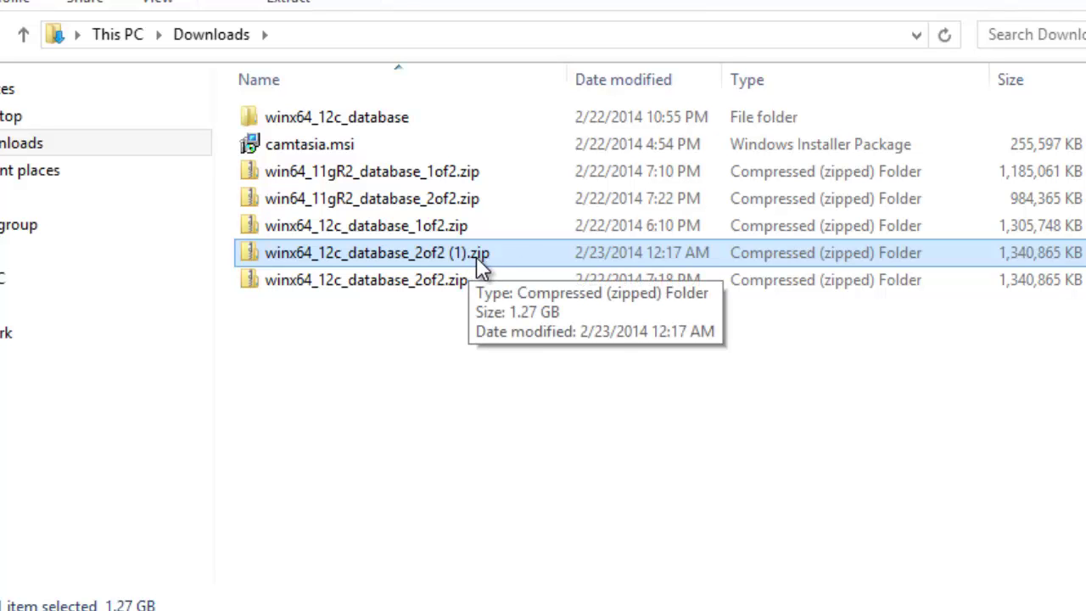
pyautogui.rightClick(229, 259)
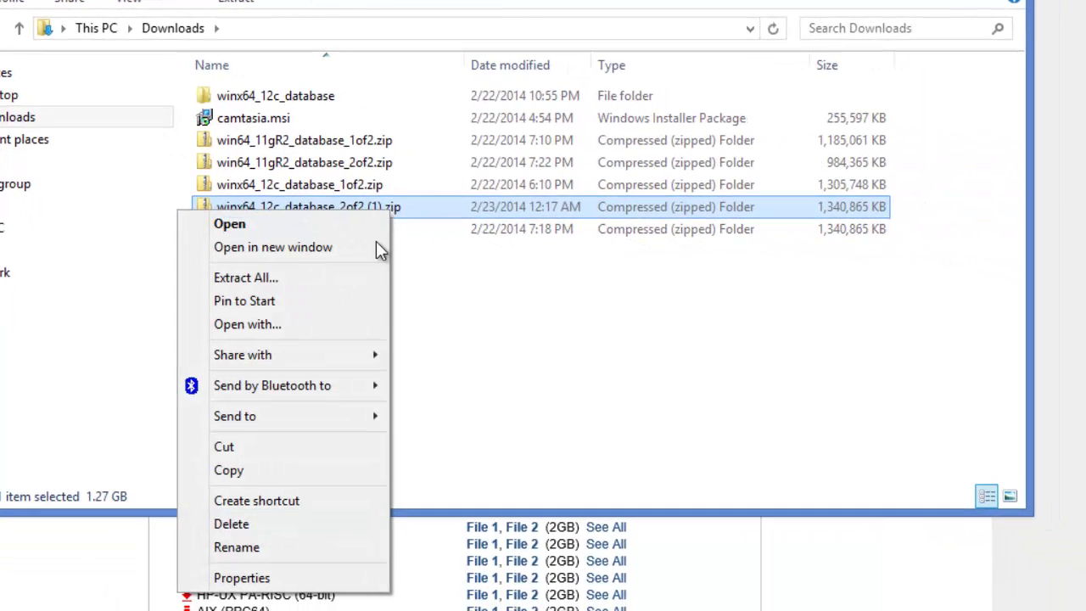
pyautogui.click(275, 529)
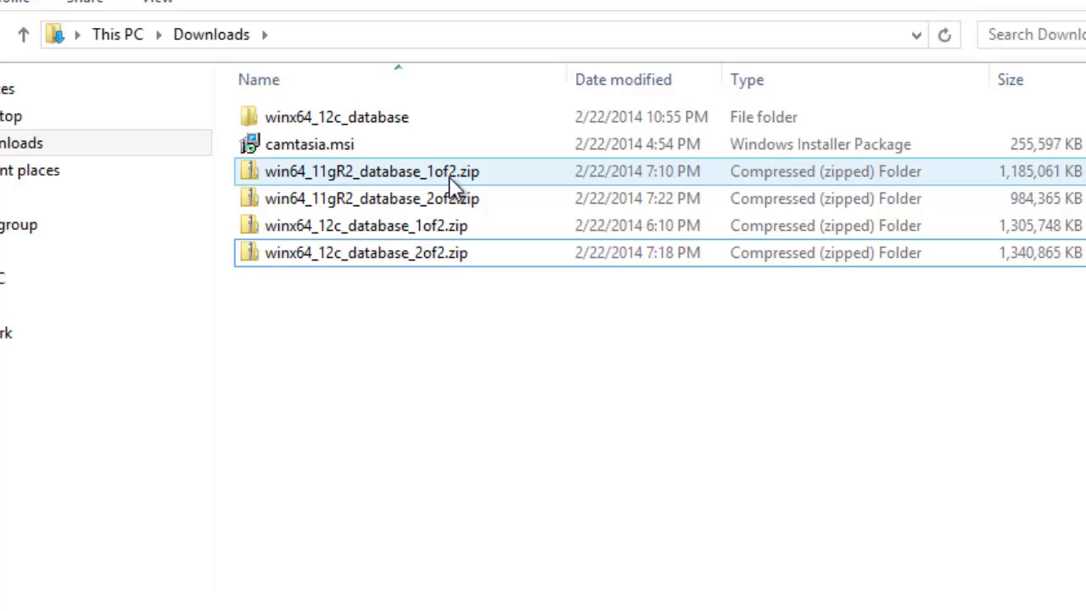
# - Set up the extraction of winx64_12c_database_1of2.zip with the winx64_12c_database folder in Downloads as destination, and cancel without extracting
pyautogui.moveTo(368, 181)
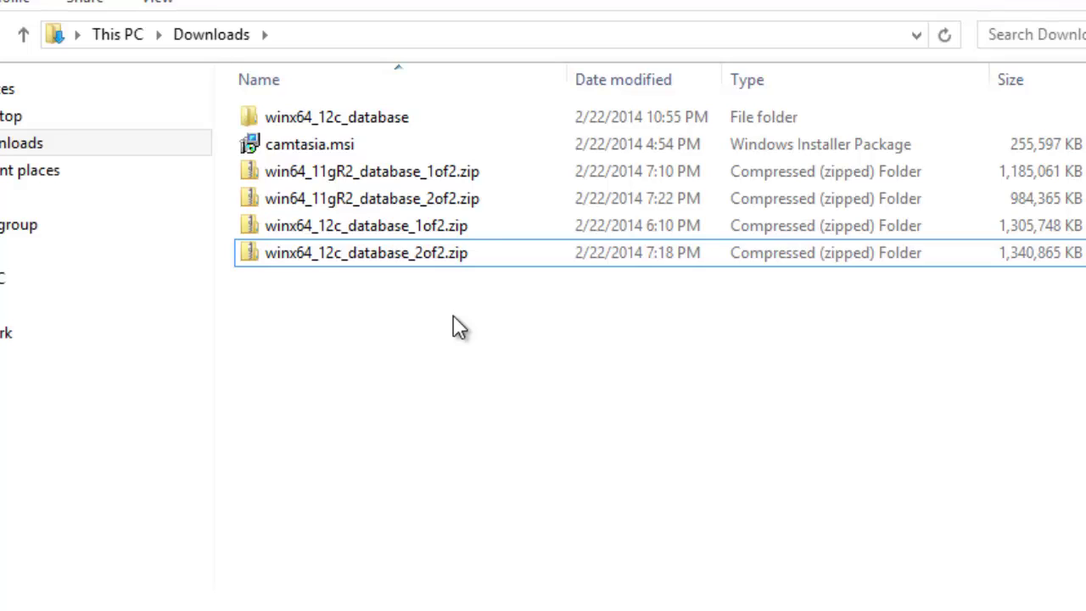
pyautogui.click(429, 226)
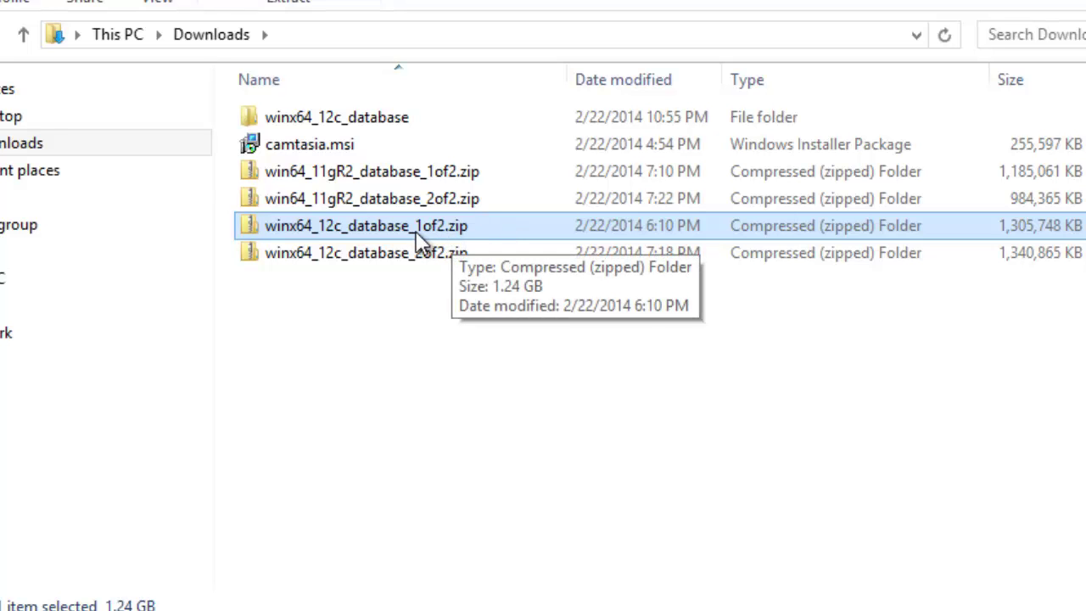
pyautogui.rightClick(448, 231)
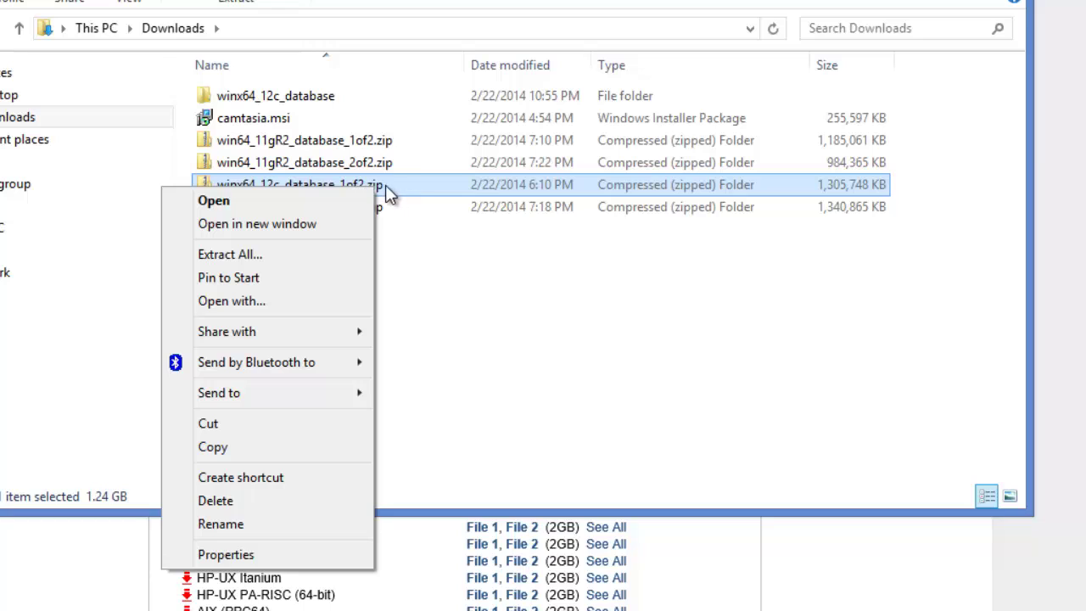
pyautogui.click(281, 255)
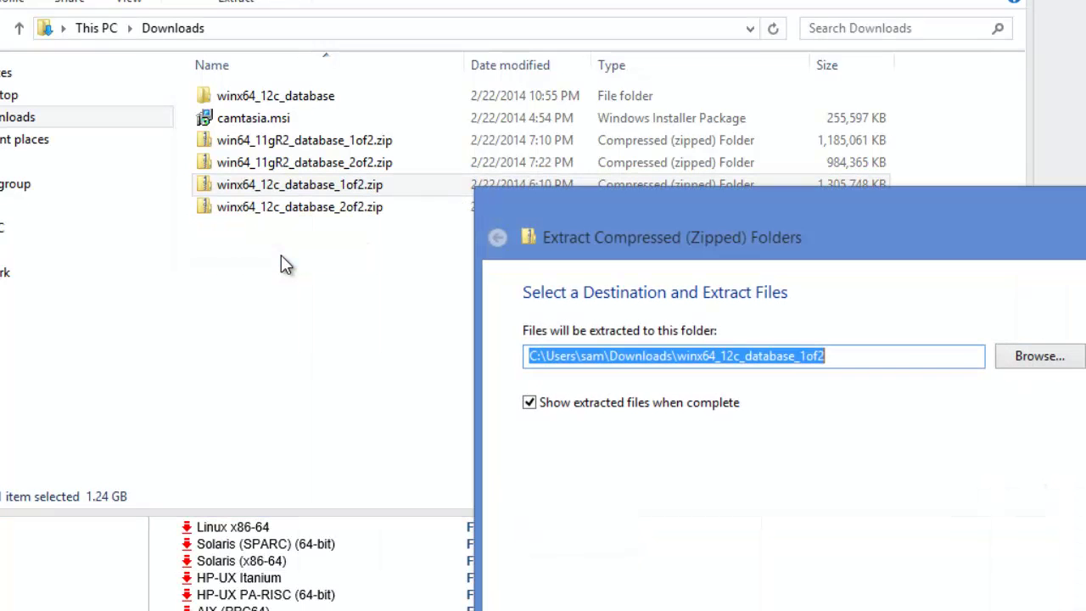
pyautogui.moveTo(738, 204); pyautogui.dragTo(658, 116)
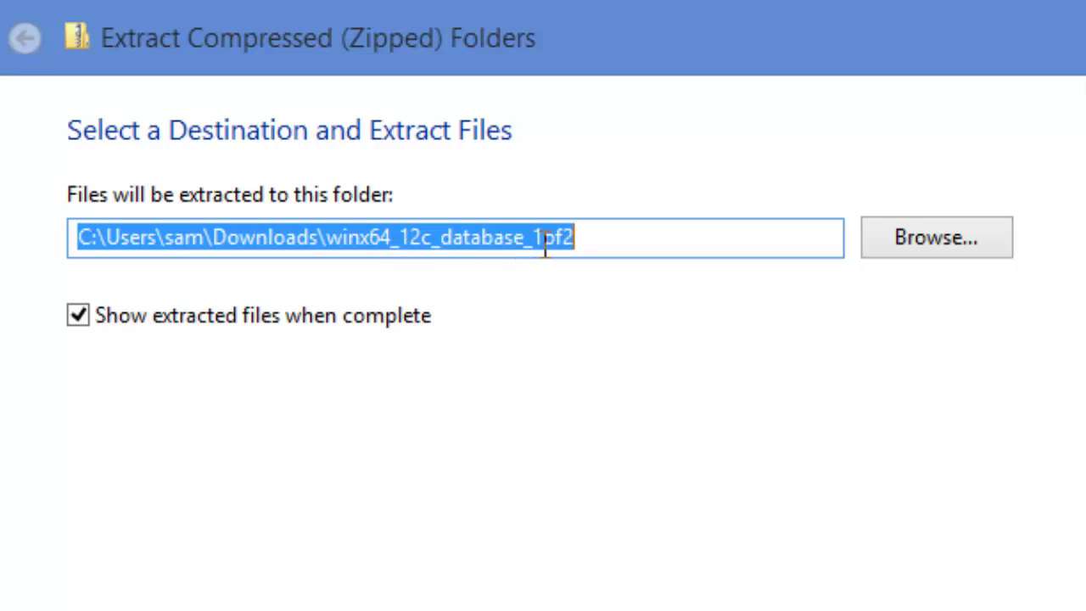
pyautogui.click(590, 240)
pyautogui.press('BackSpace')
pyautogui.press('BackSpace')
pyautogui.press('BackSpace')
pyautogui.press('BackSpace')
pyautogui.press('BackSpace')
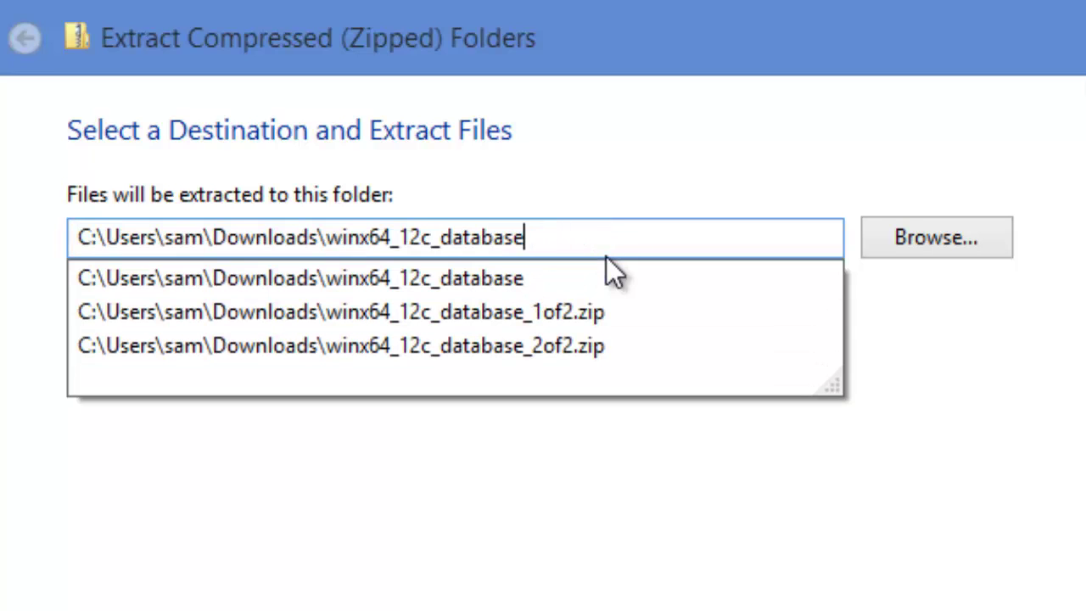
pyautogui.click(463, 284)
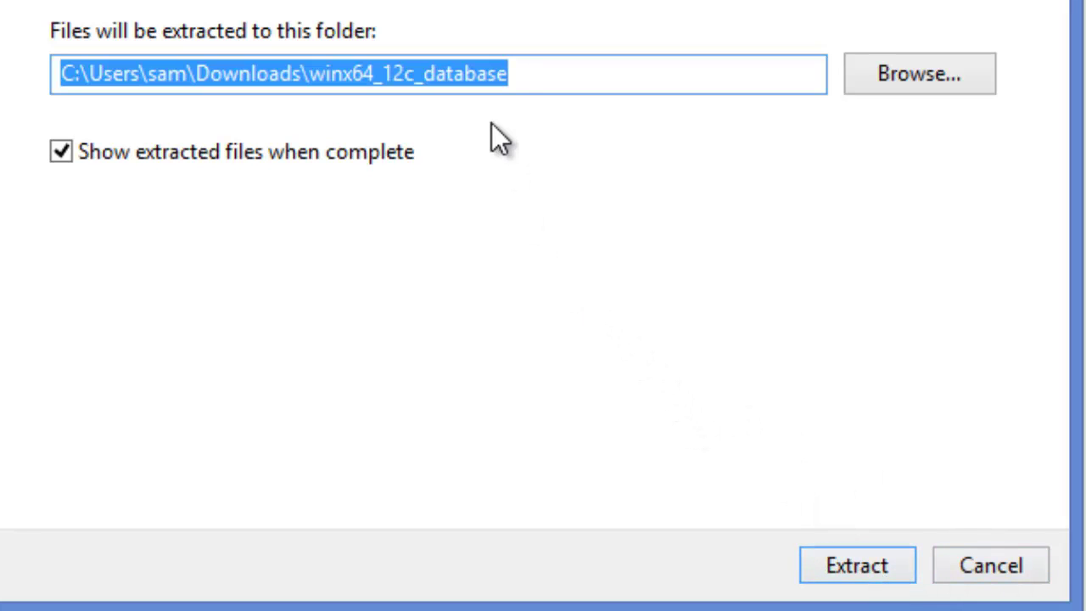
pyautogui.click(1013, 573)
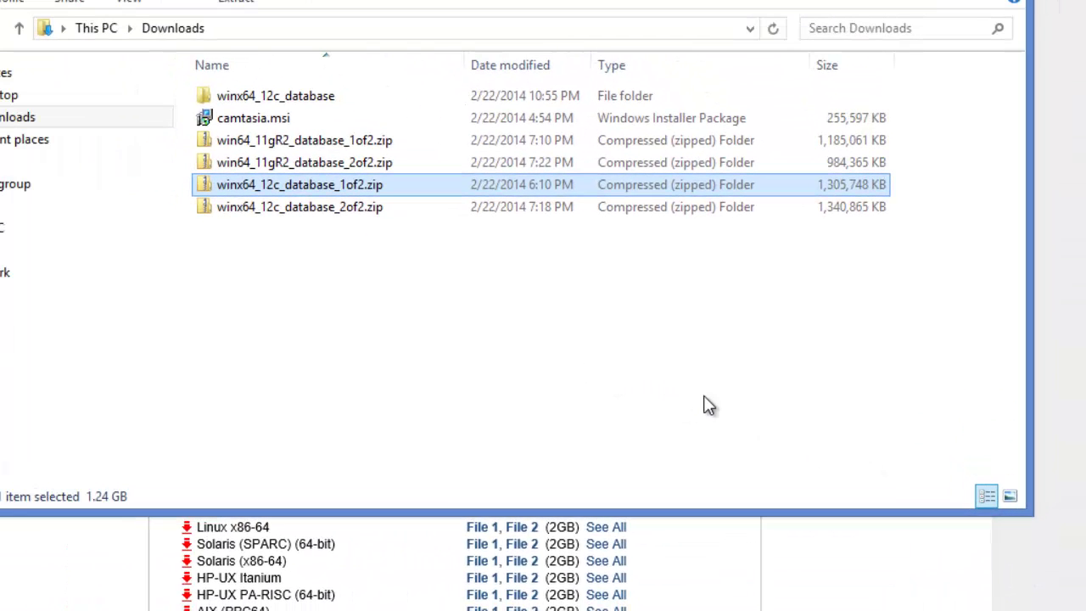
# - Set up the extraction of winx64_12c_database_2of2.zip into the same winx64_12c_database folder in Downloads, and cancel without extracting
pyautogui.click(392, 214)
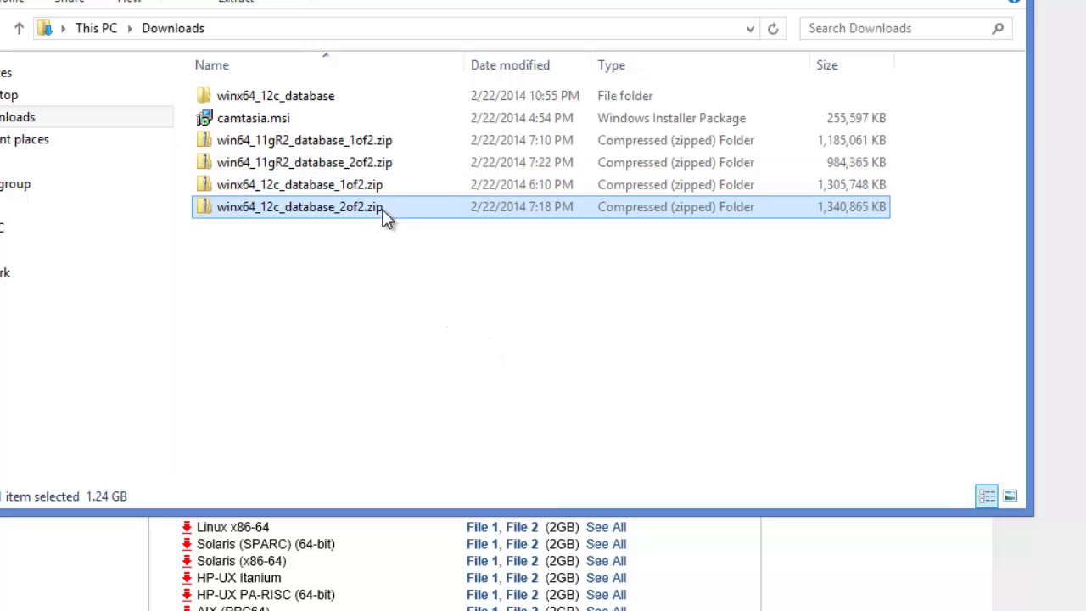
pyautogui.rightClick(411, 217)
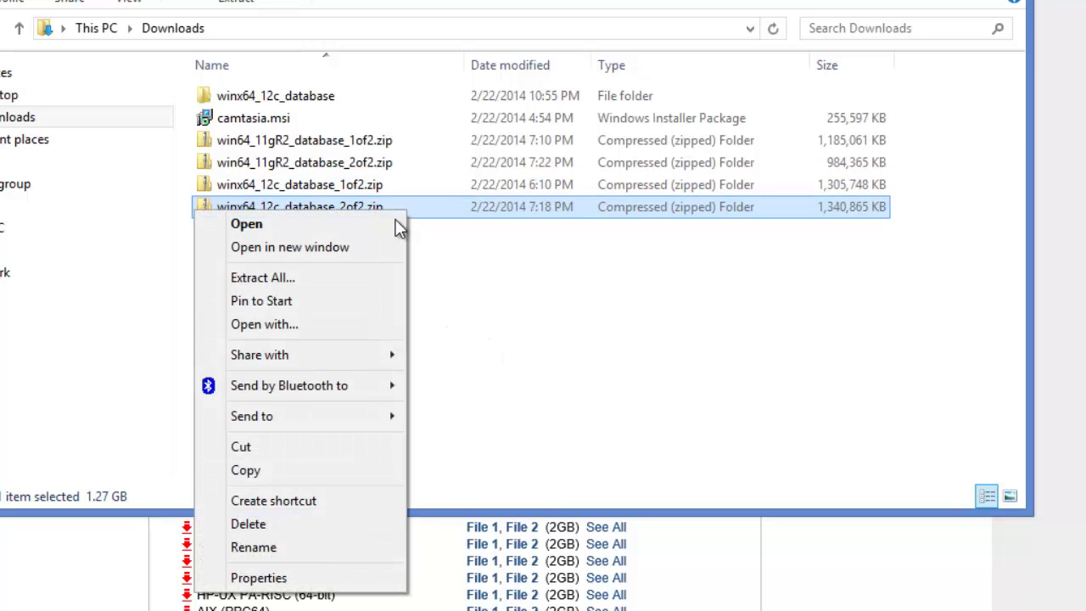
pyautogui.click(303, 280)
pyautogui.moveTo(875, 245); pyautogui.dragTo(738, 158)
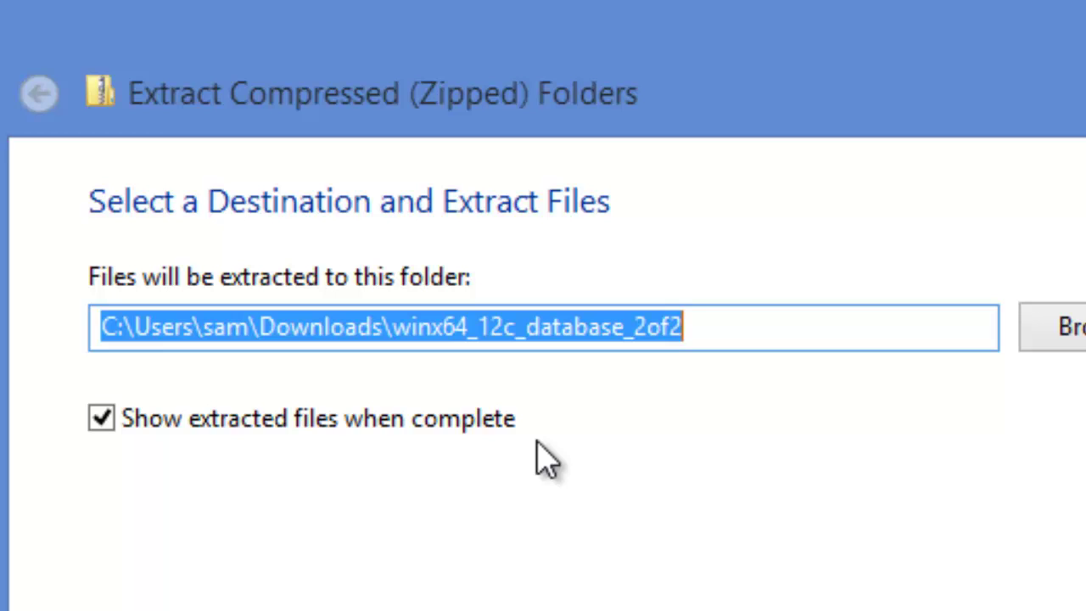
pyautogui.click(727, 329)
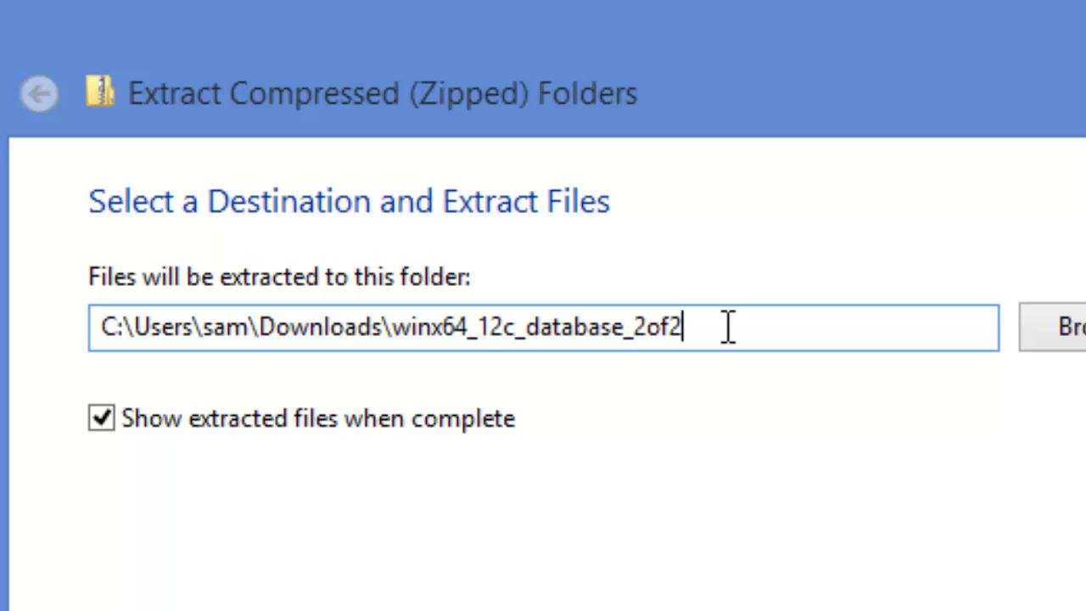
pyautogui.press('BackSpace')
pyautogui.press('BackSpace')
pyautogui.press('BackSpace')
pyautogui.press('BackSpace')
pyautogui.press('BackSpace')
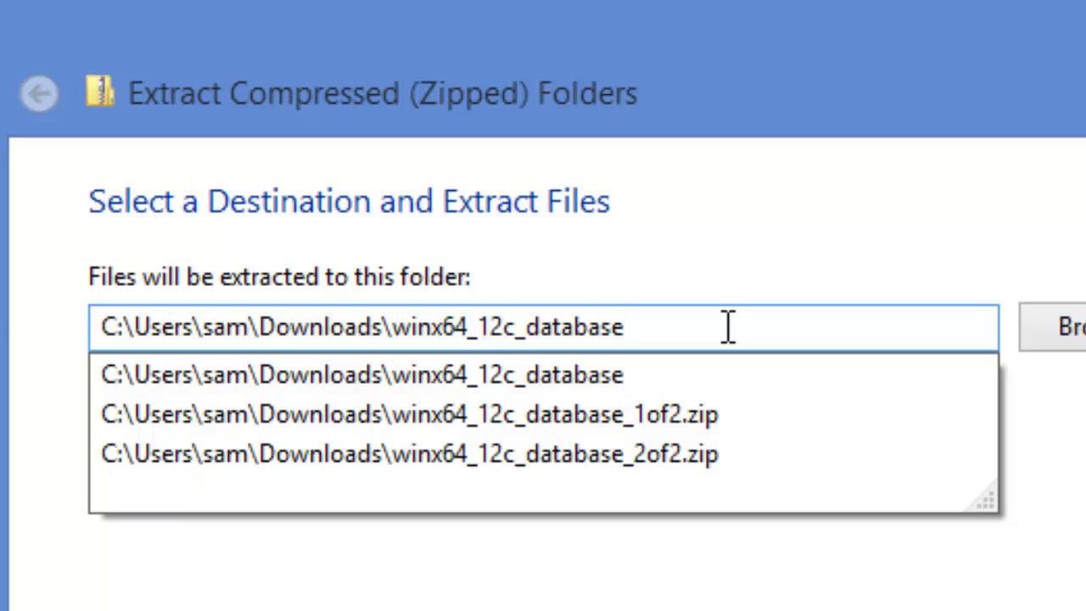
pyautogui.click(621, 382)
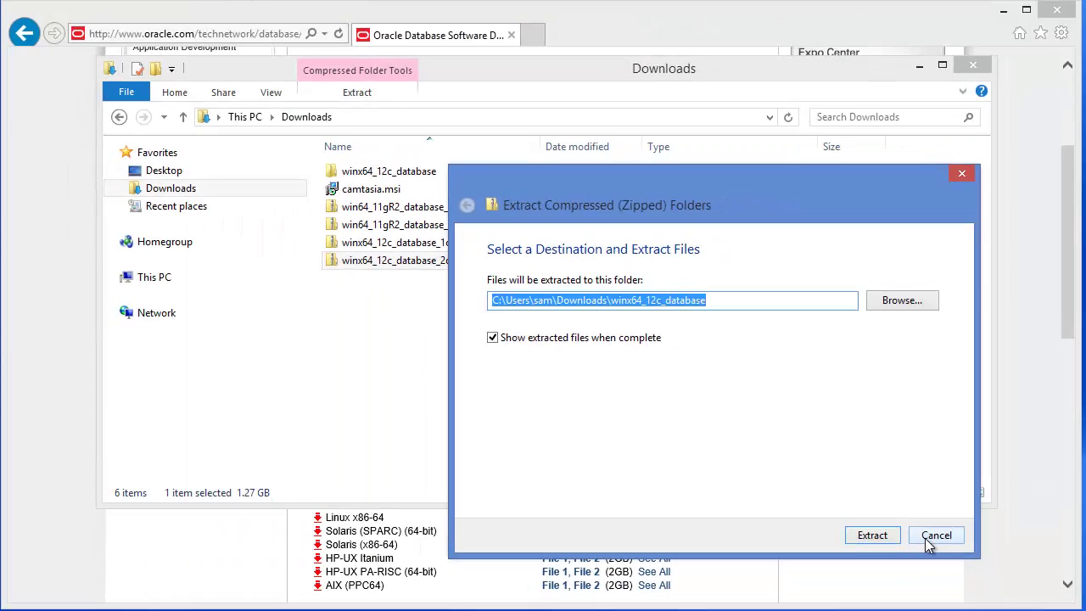
pyautogui.click(936, 535)
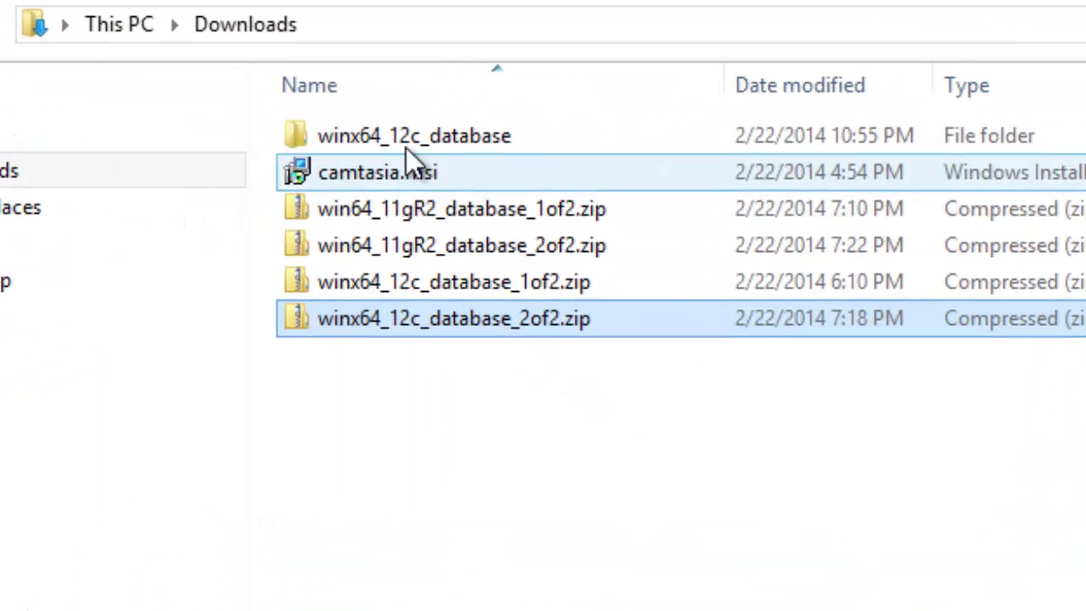
# - Open the database folder inside the extracted winx64_12c_database folder
pyautogui.click(460, 140)
pyautogui.doubleClick(466, 141)
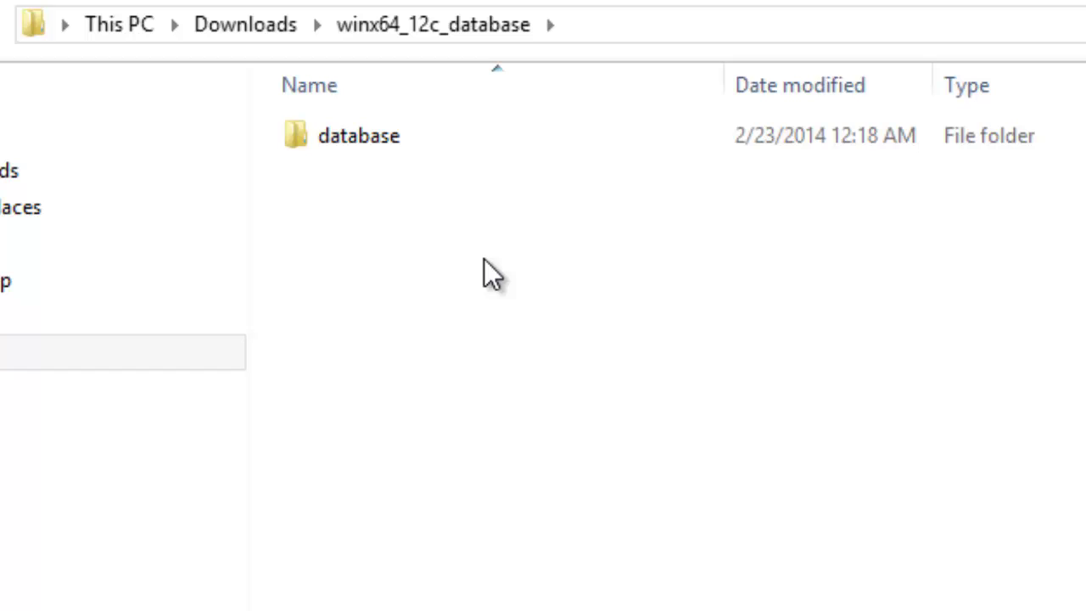
pyautogui.doubleClick(381, 143)
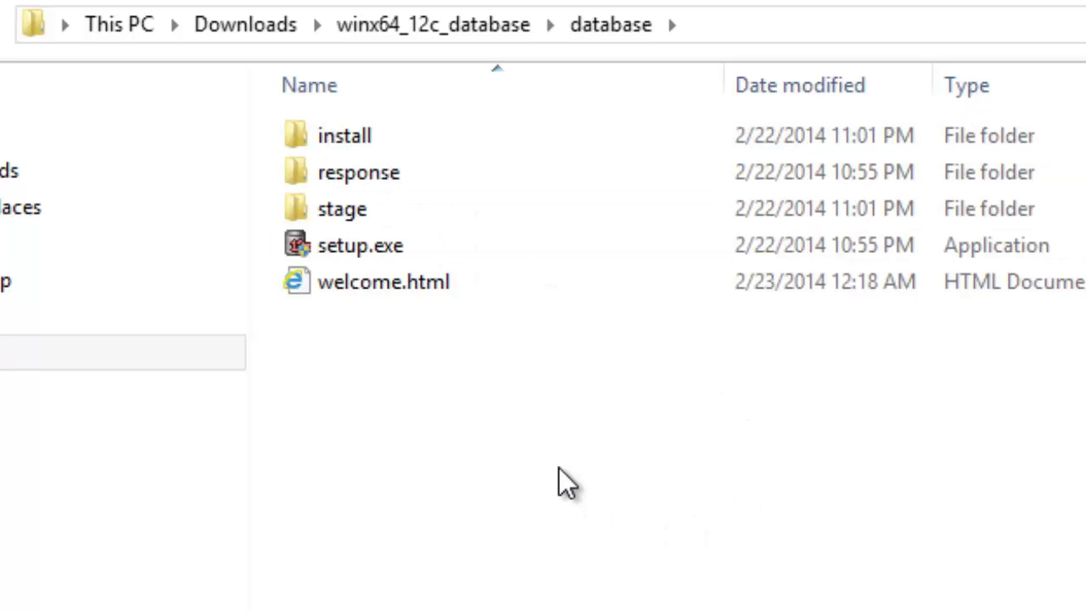